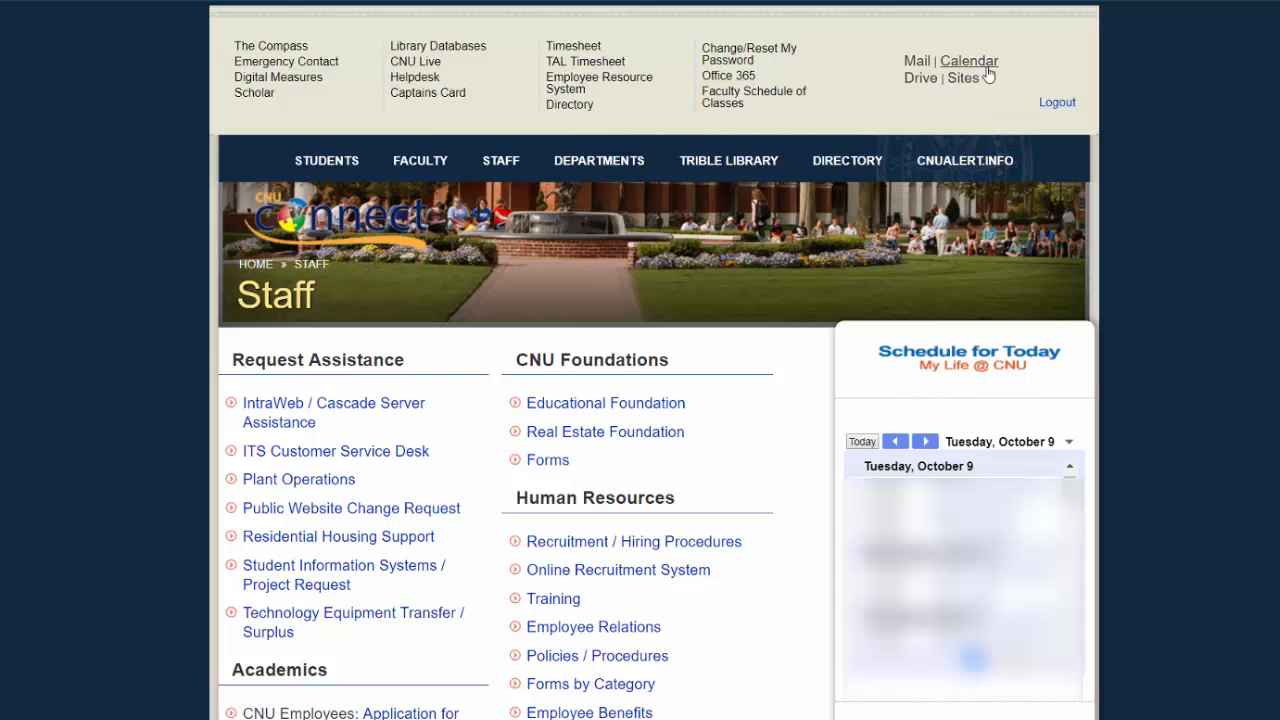
Step: Open Google Calendar from the portal and view the morning hours of the October 7–13, 2018 week
click(985, 66)
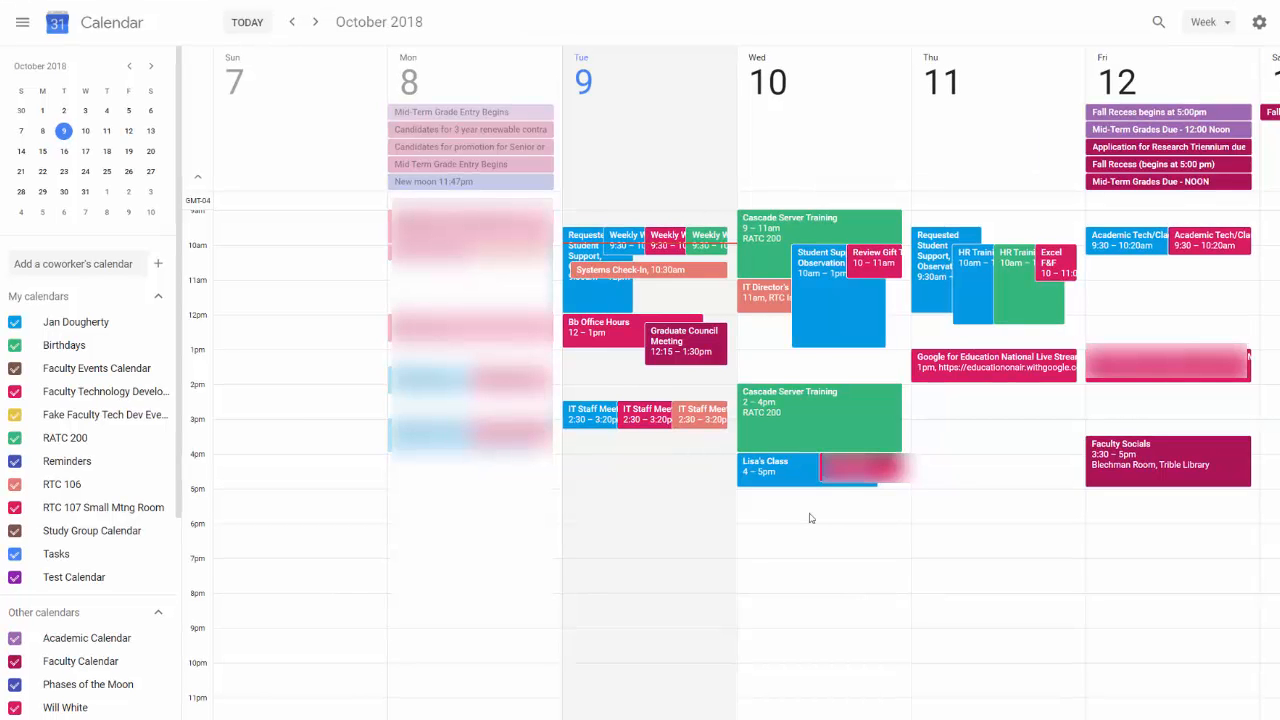
scroll(812, 516, up, 3)
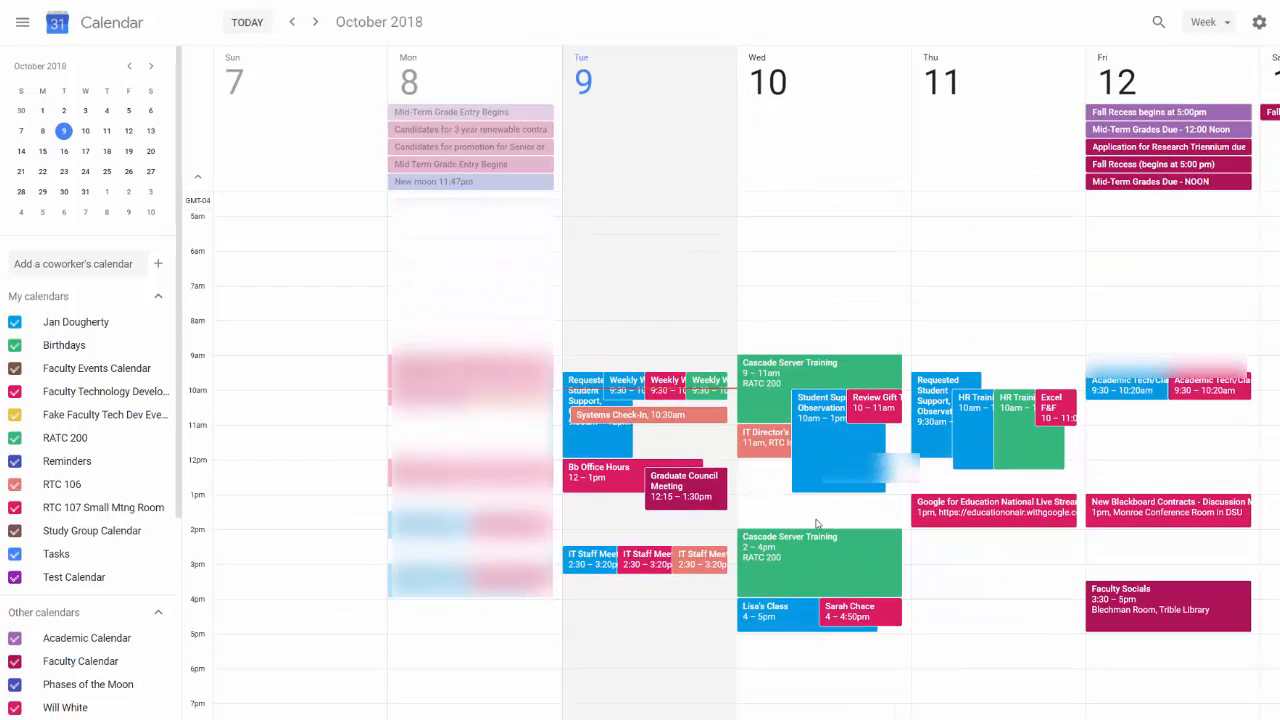
scroll(816, 523, down, 2)
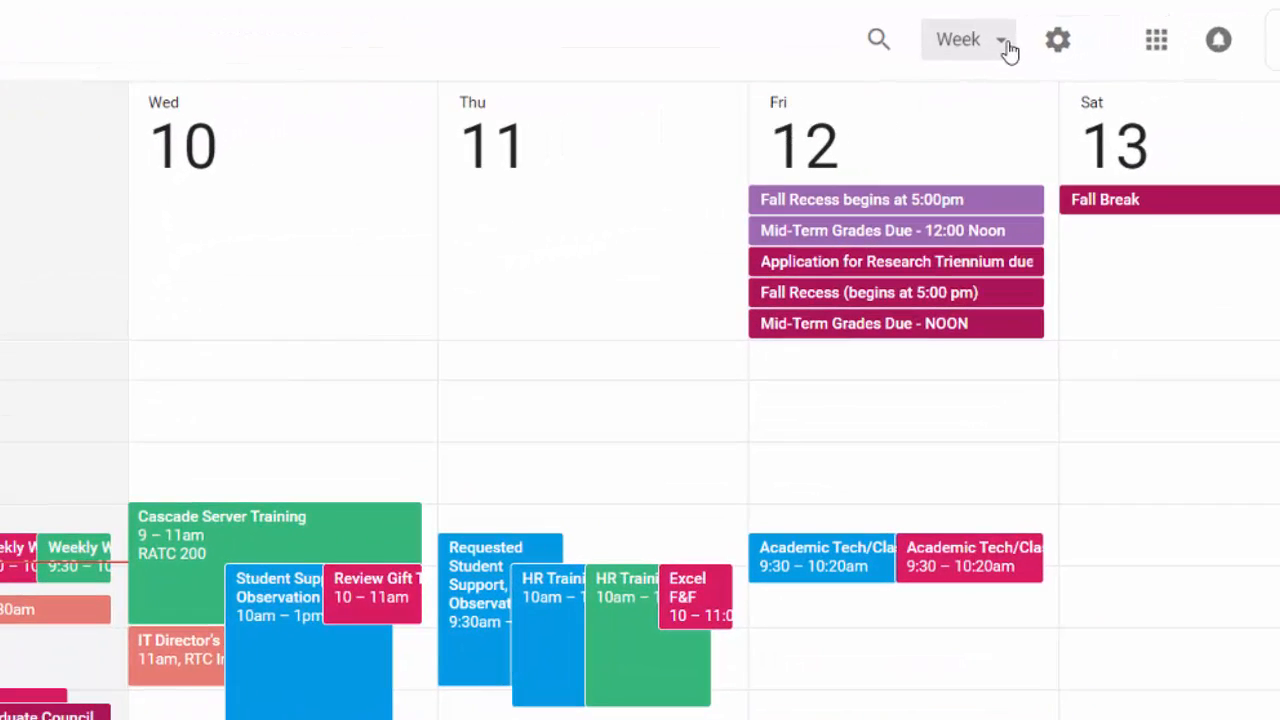
click(1006, 42)
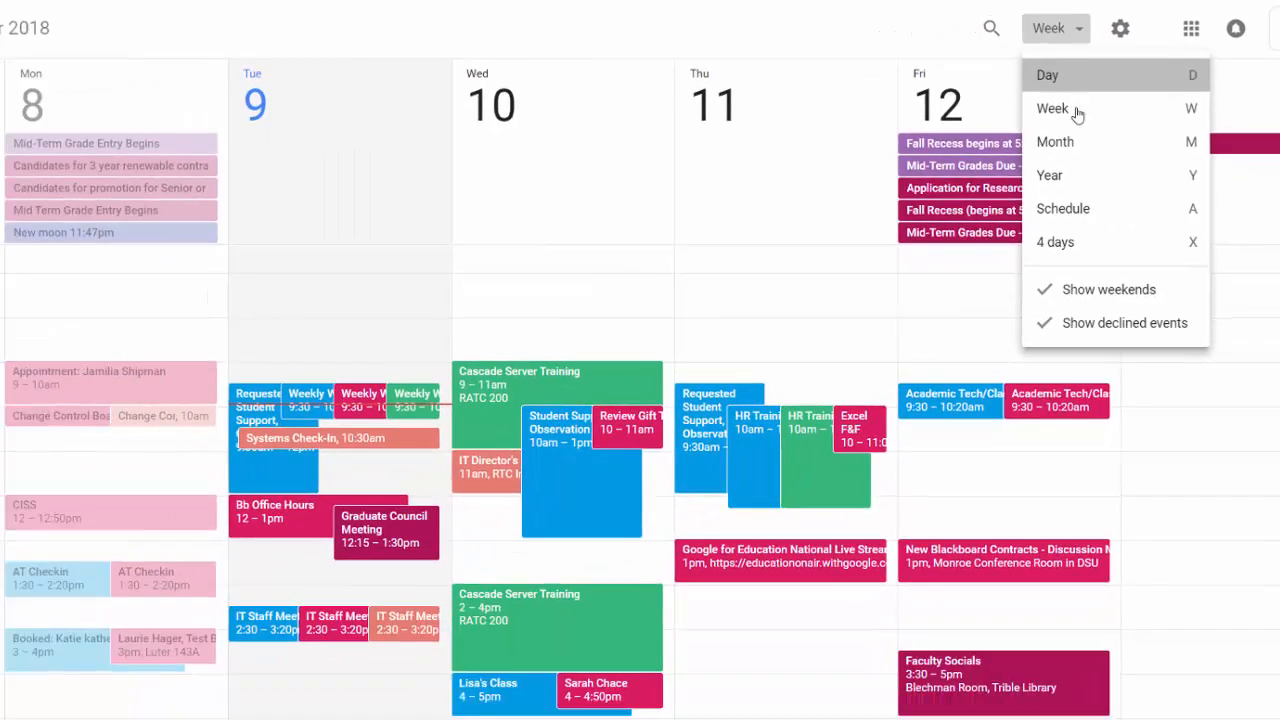
click(1010, 106)
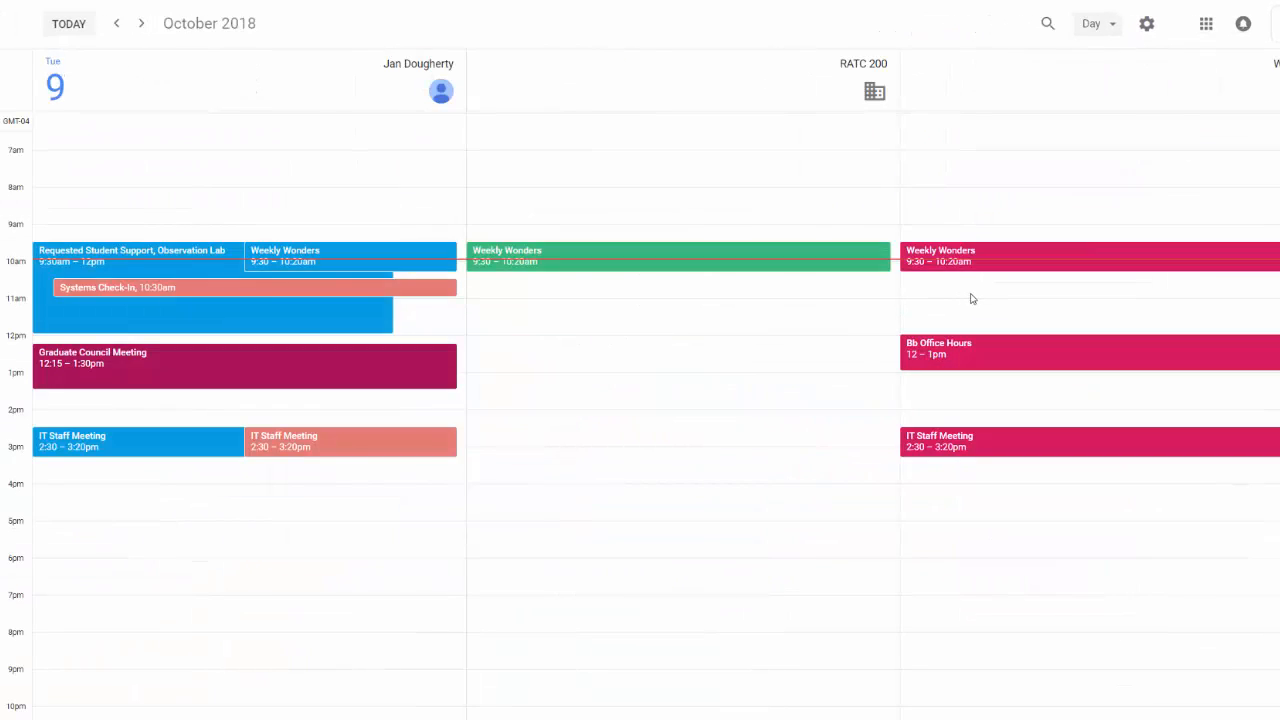
scroll(973, 299, up, 3)
scroll(975, 298, down, 3)
click(1122, 34)
click(1135, 124)
click(1105, 25)
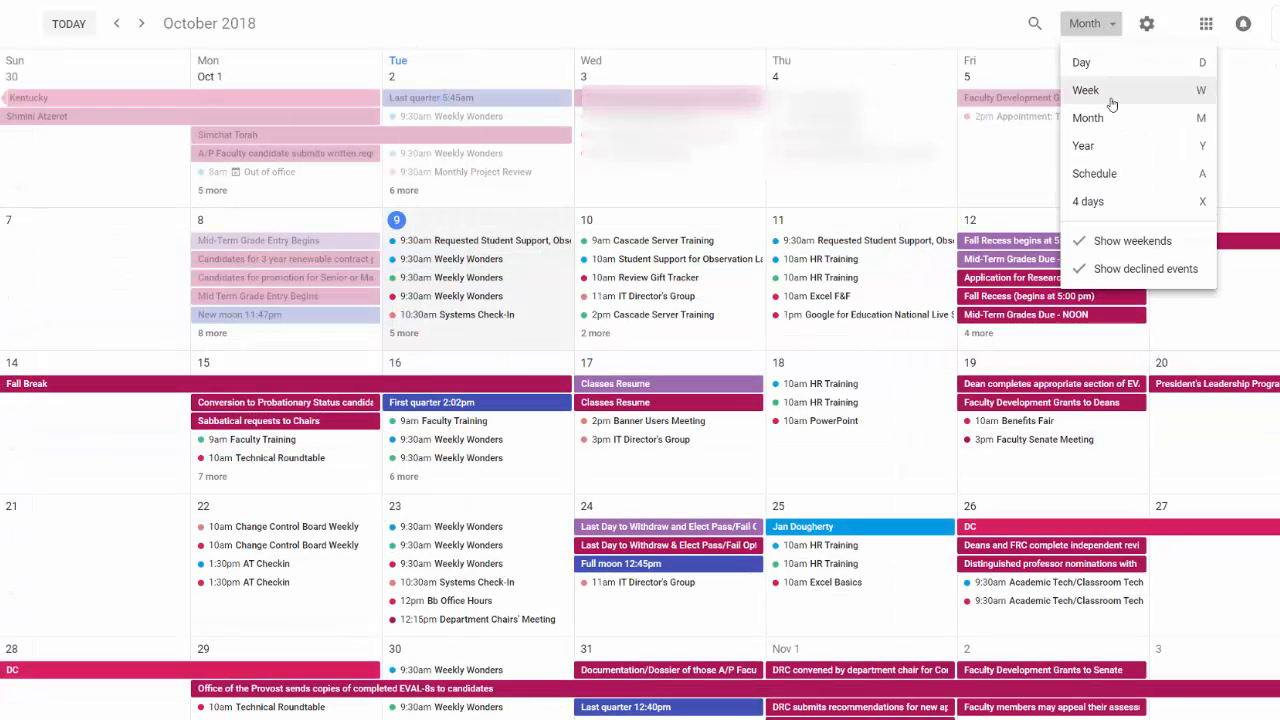
click(1111, 102)
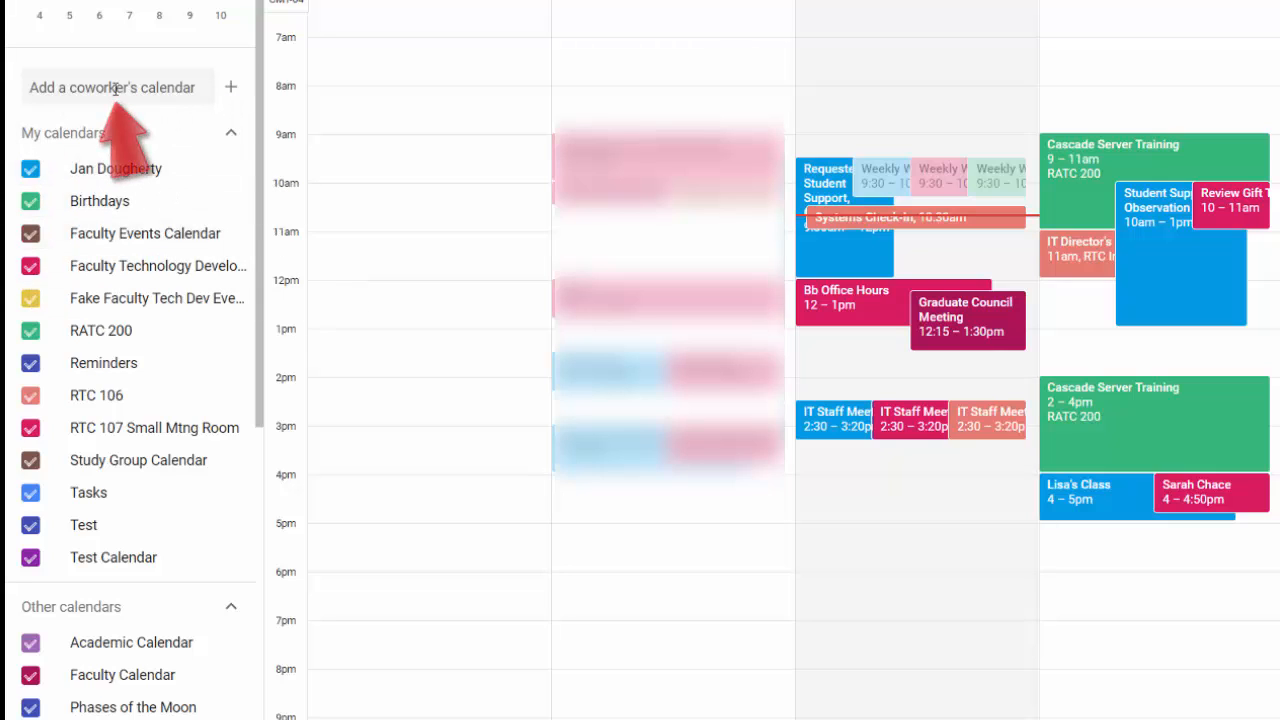
Step: Create a new calendar 'Testing Testing' with description 'One Two Three', then go back to the week view
click(232, 88)
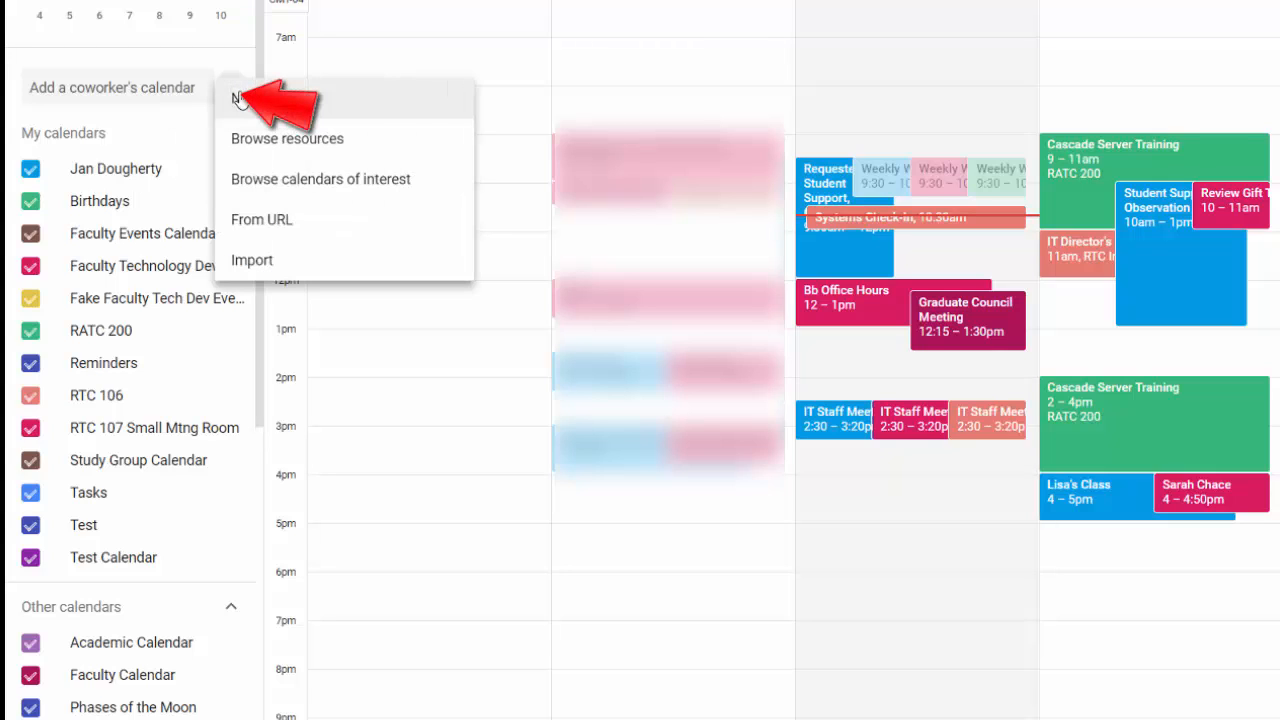
click(340, 101)
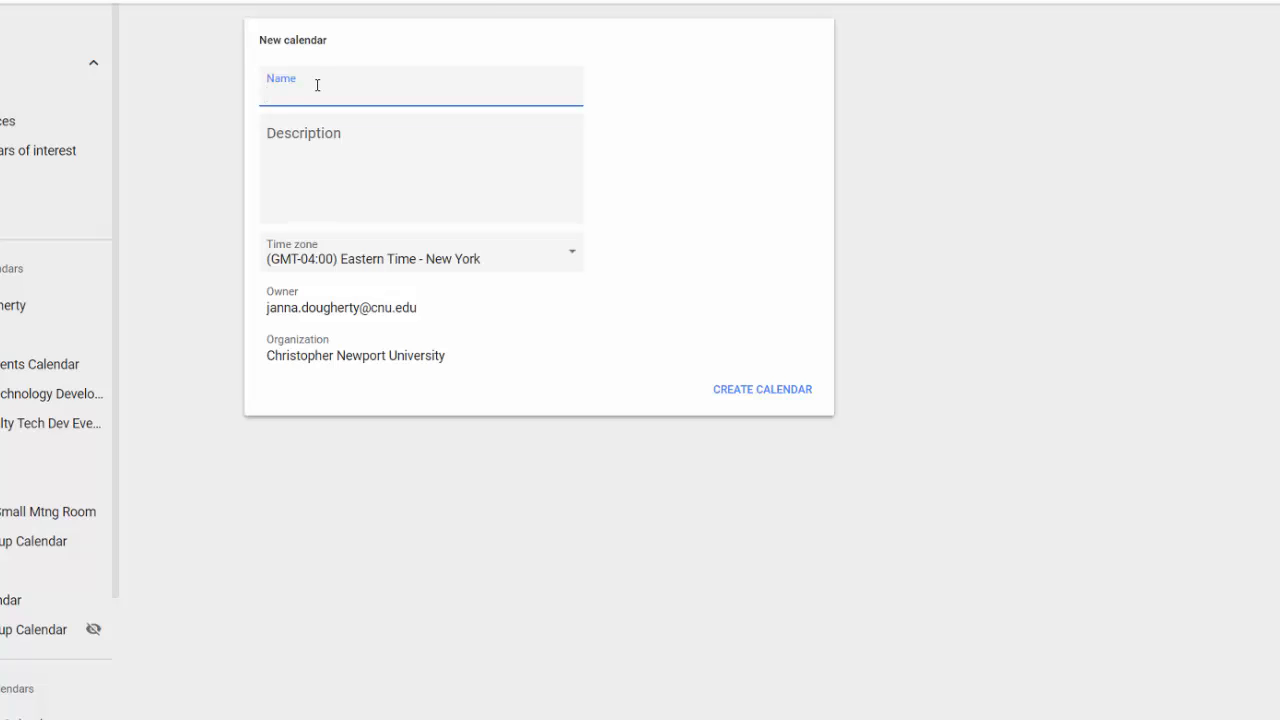
text(Testing Testing)
key(Tab)
text(One Two Three)
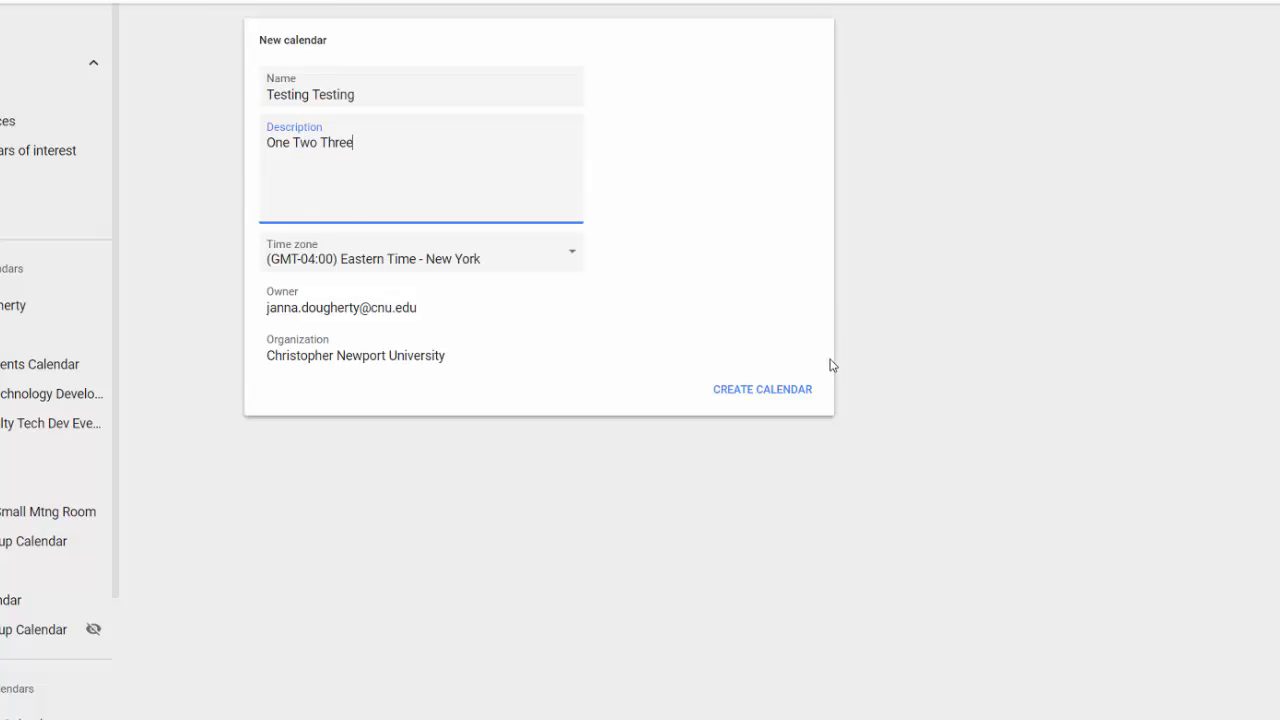
click(742, 396)
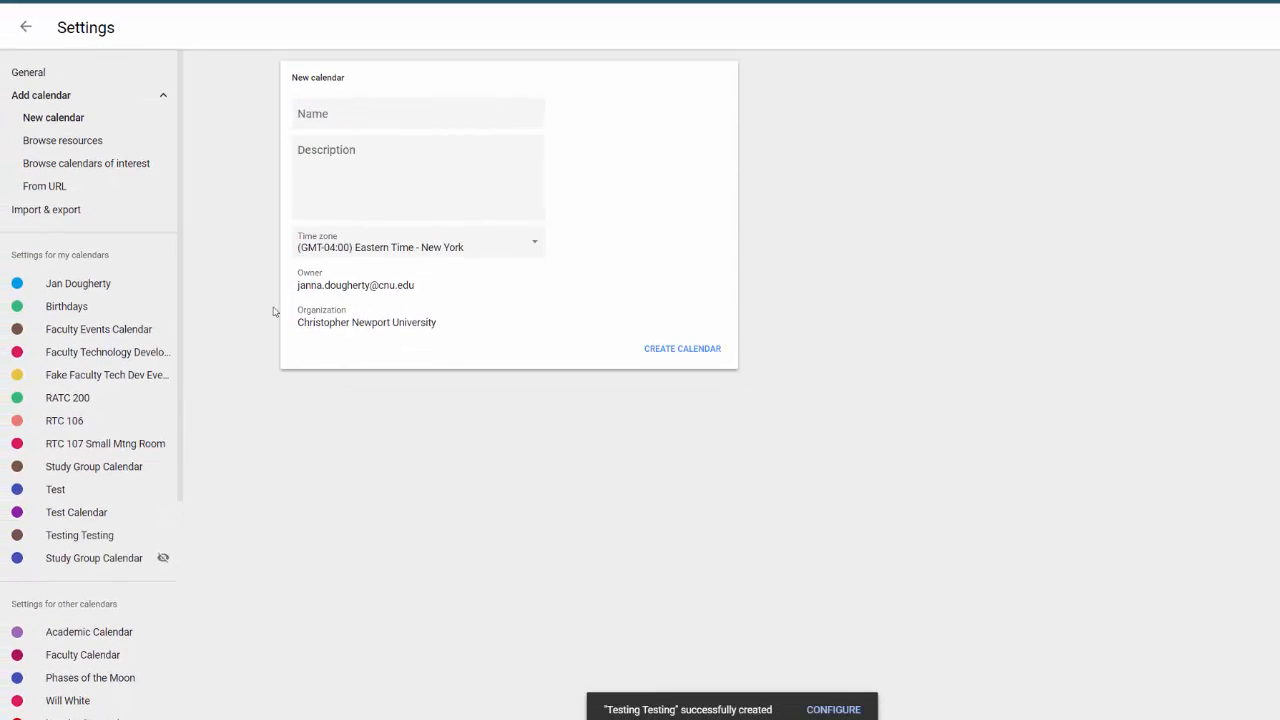
click(25, 29)
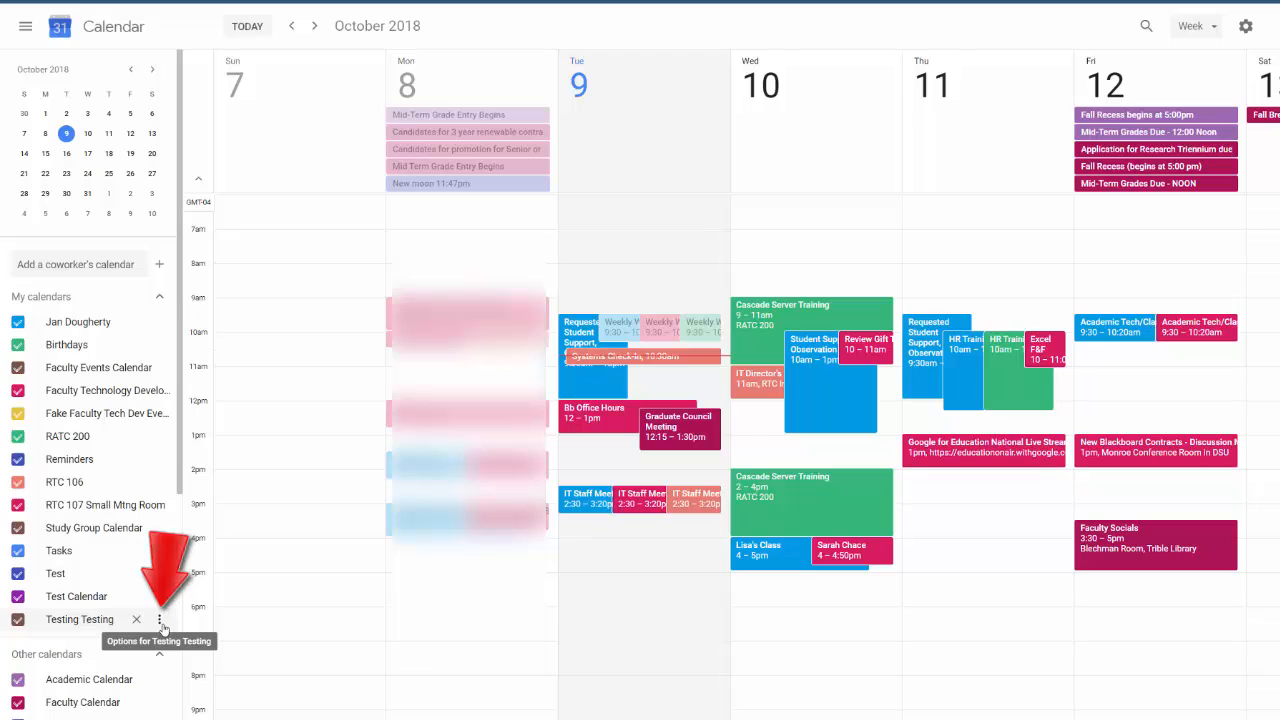
Step: Color the Testing Testing calendar Mango, then briefly hide and re-show your own calendar's events
click(160, 620)
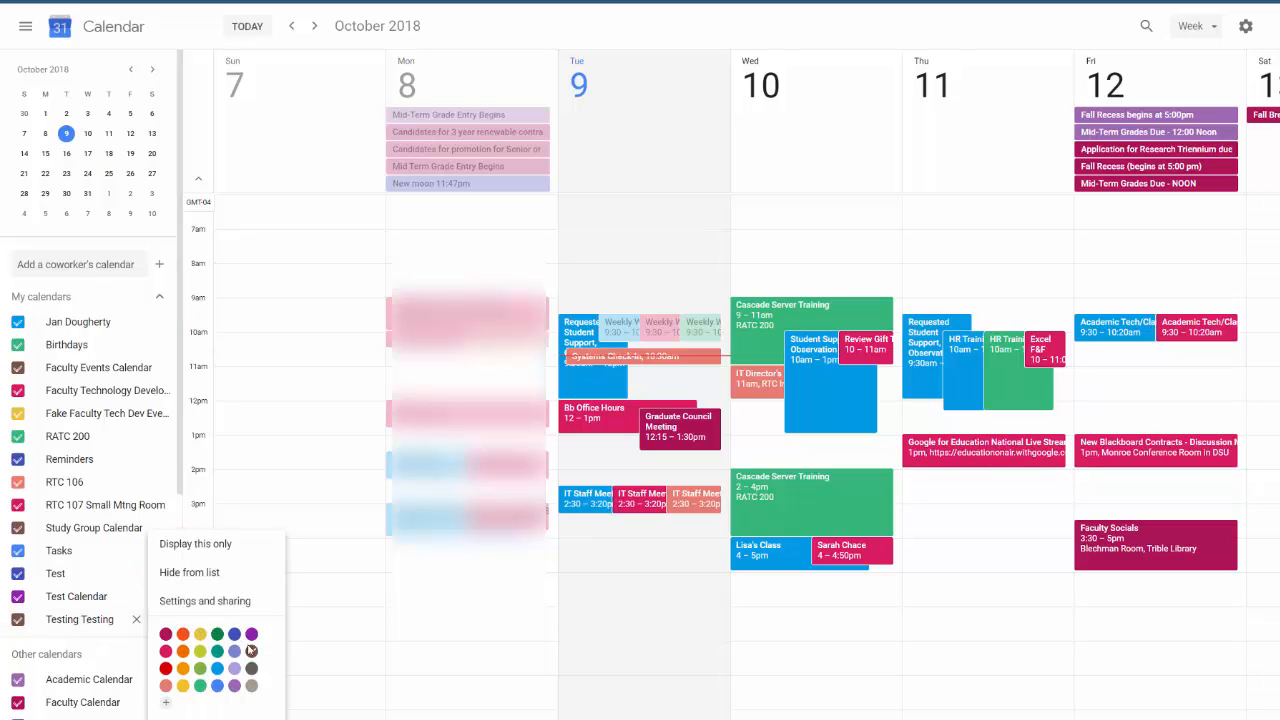
click(184, 670)
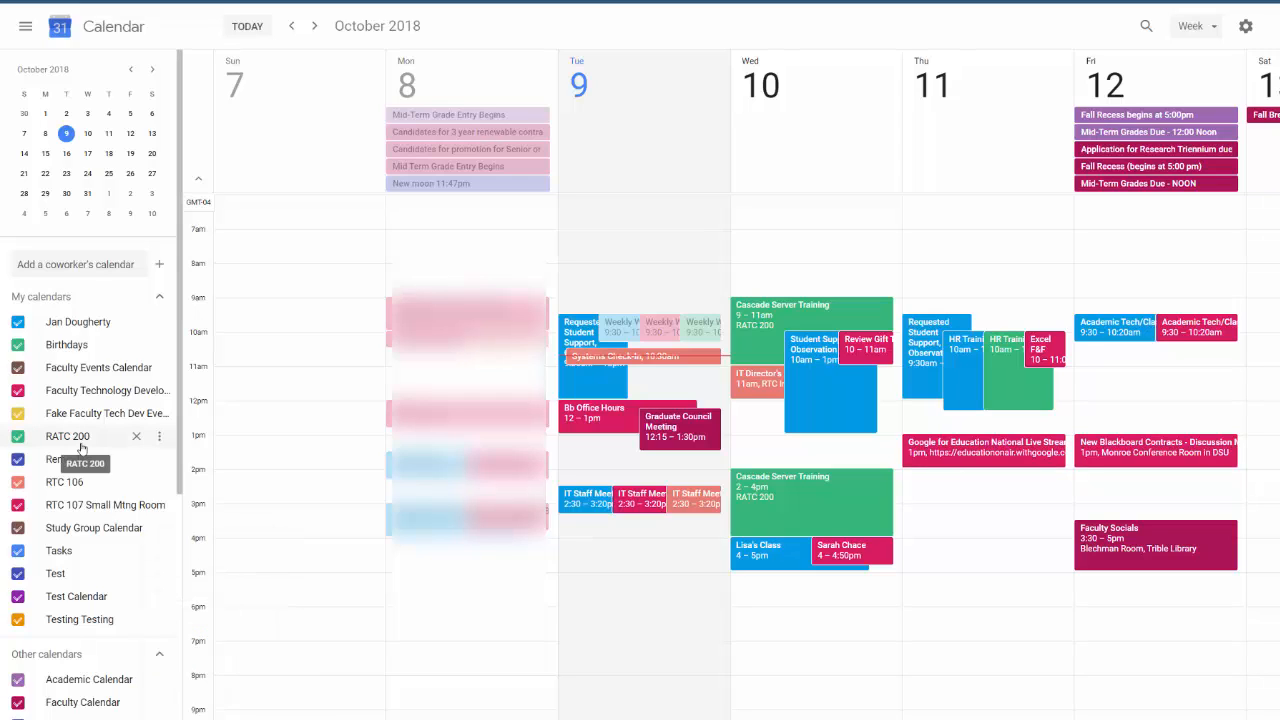
click(18, 322)
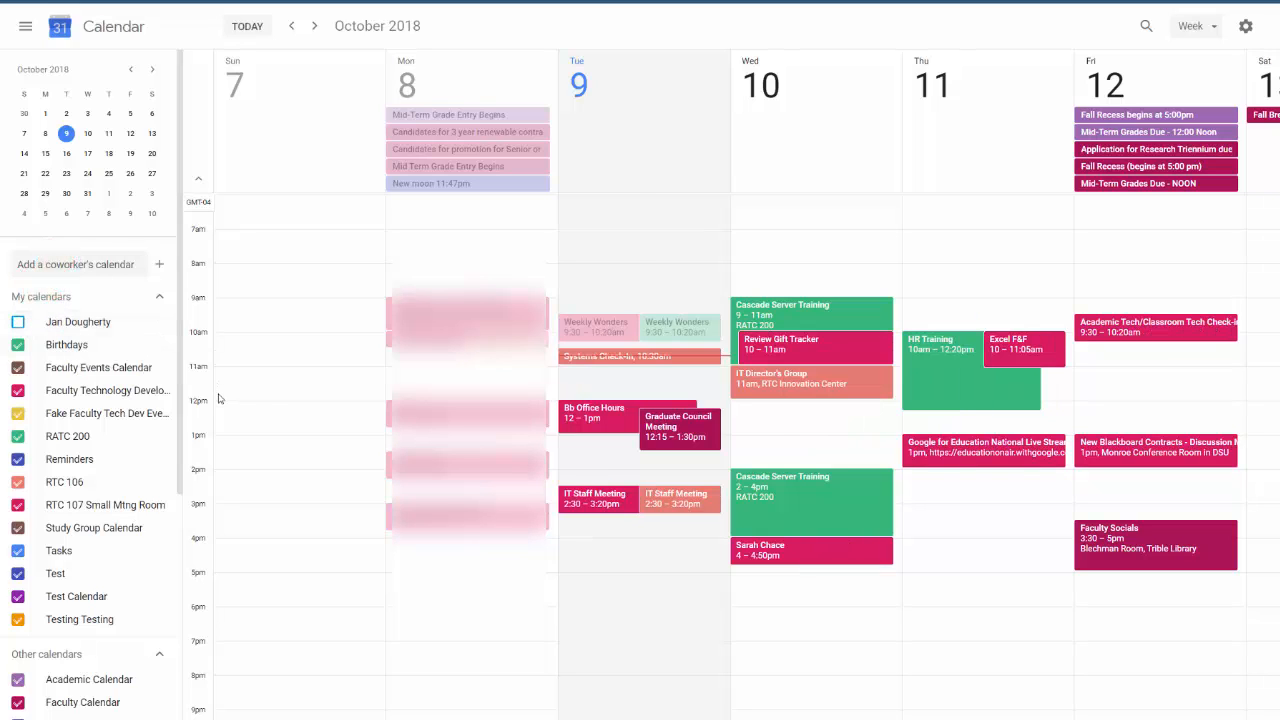
click(18, 323)
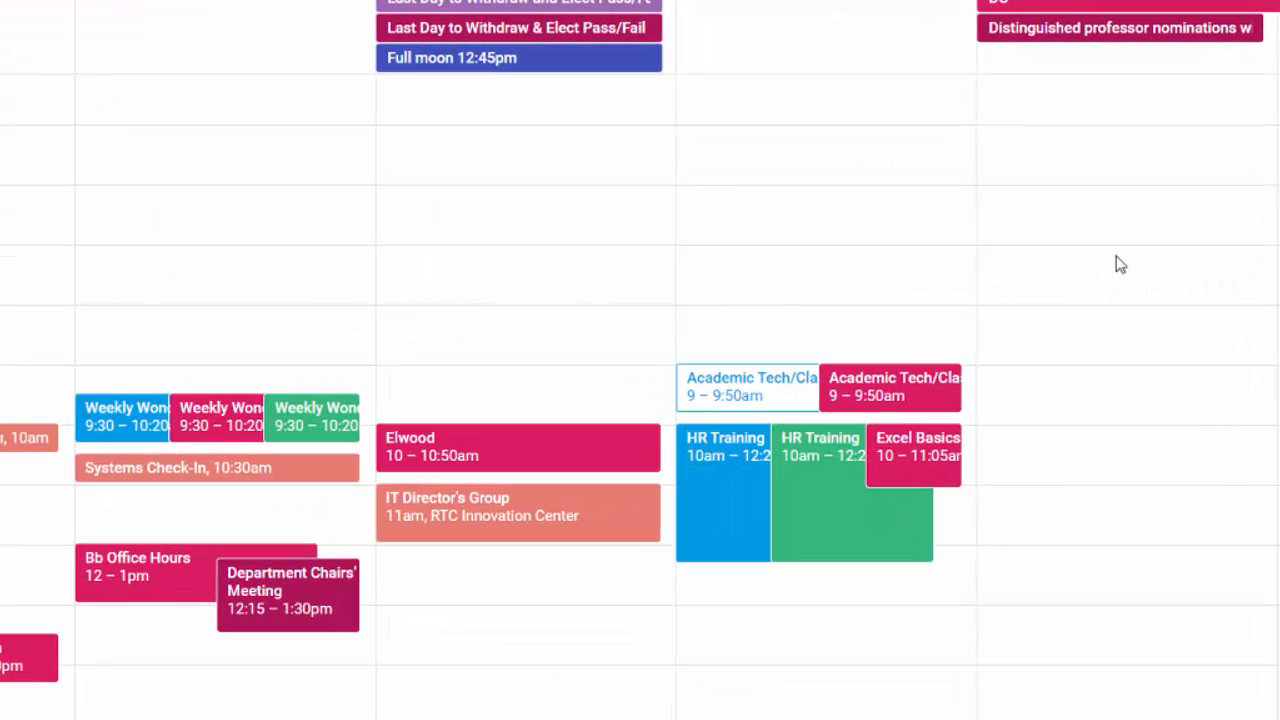
Step: Create a 7–9am 'Office Hours' event on Friday, October 26 and open its full details
drag(1117, 271, 1128, 353)
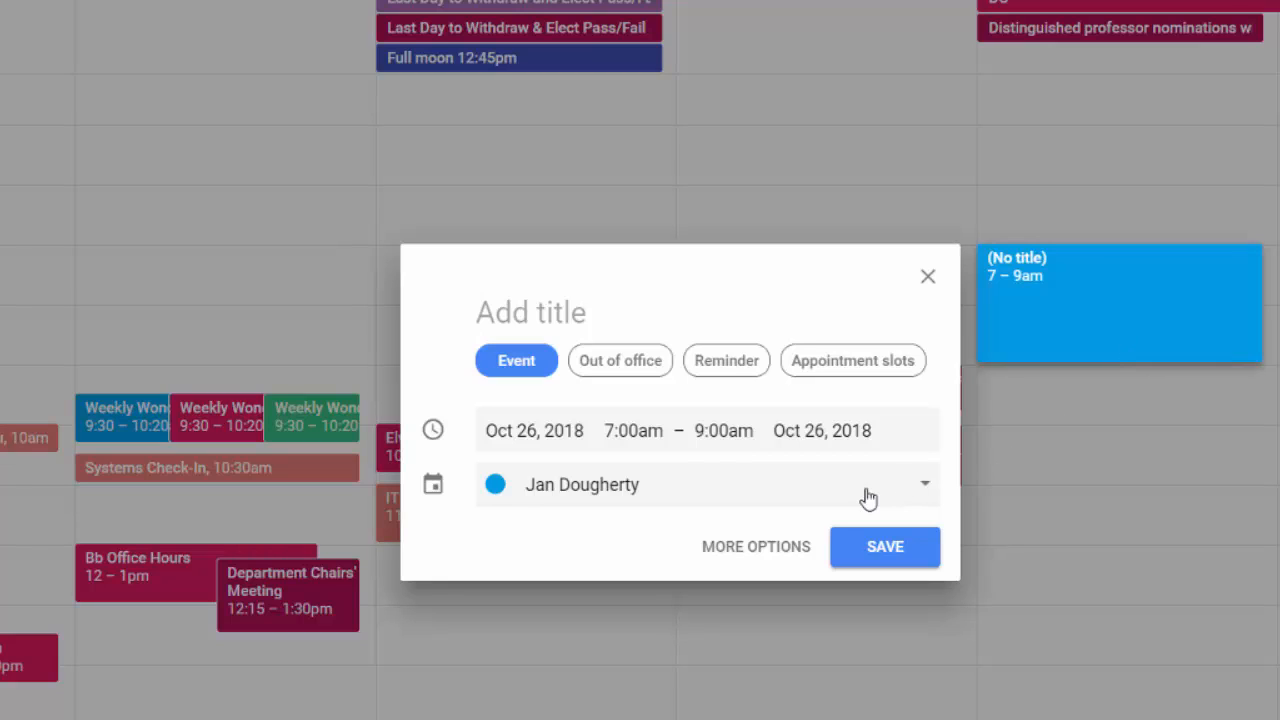
text(Office Hours)
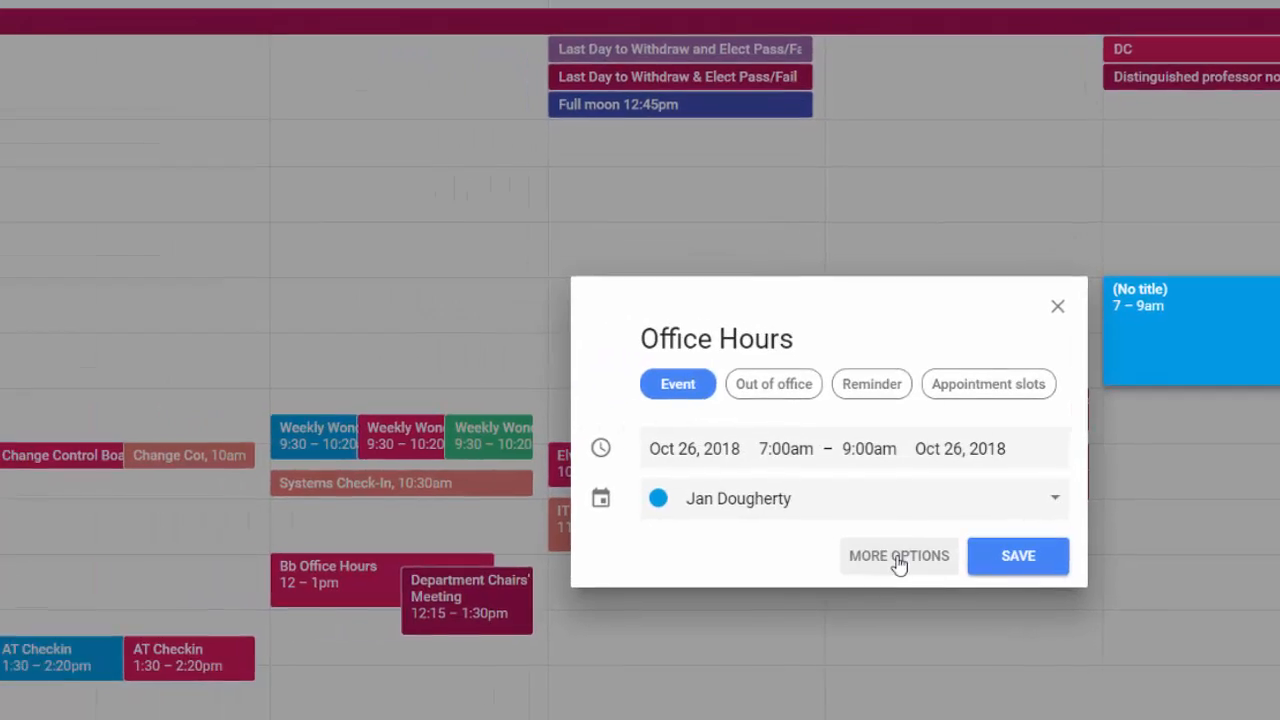
click(899, 558)
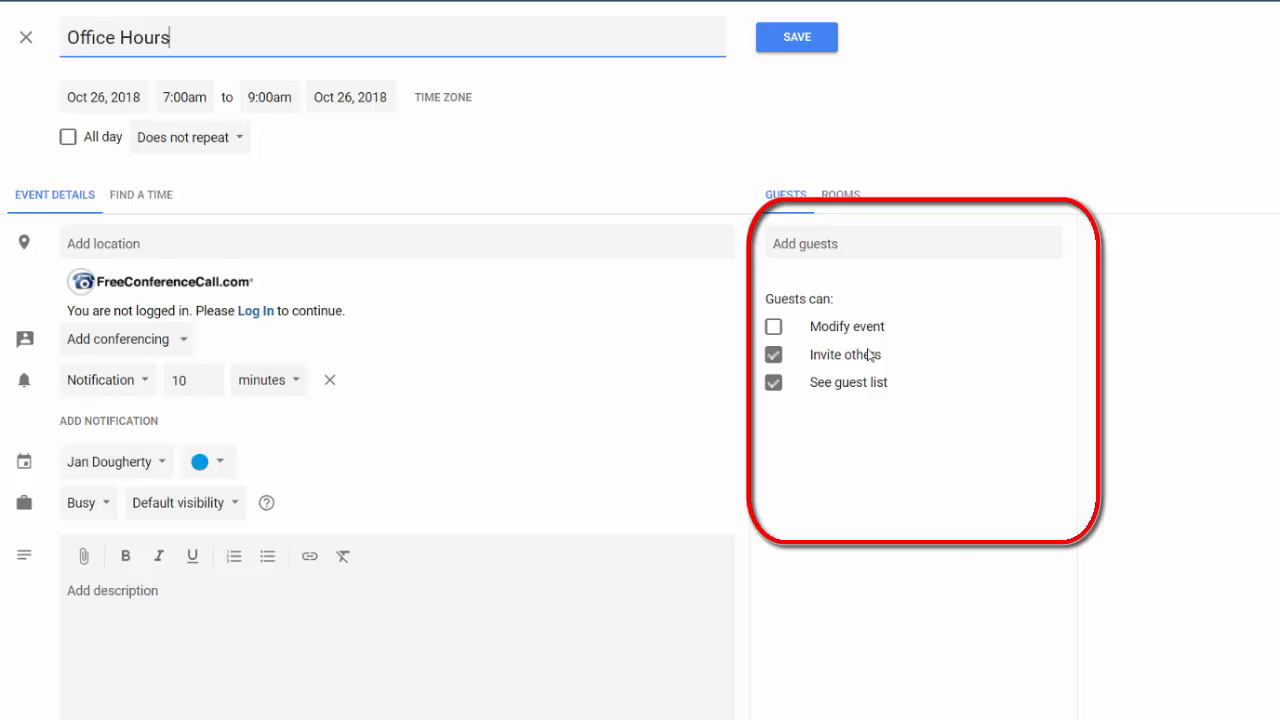
Step: Add the colleague as a guest on Office Hours by typing their name and picking the suggestion
click(887, 240)
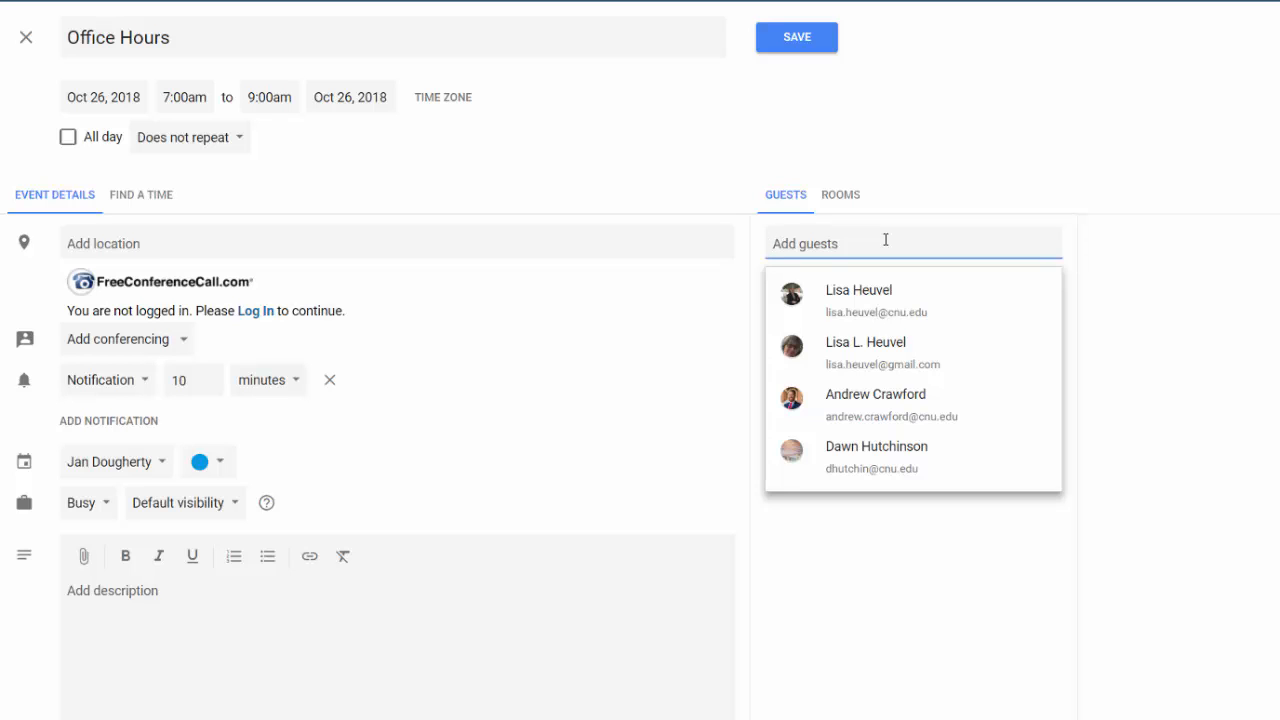
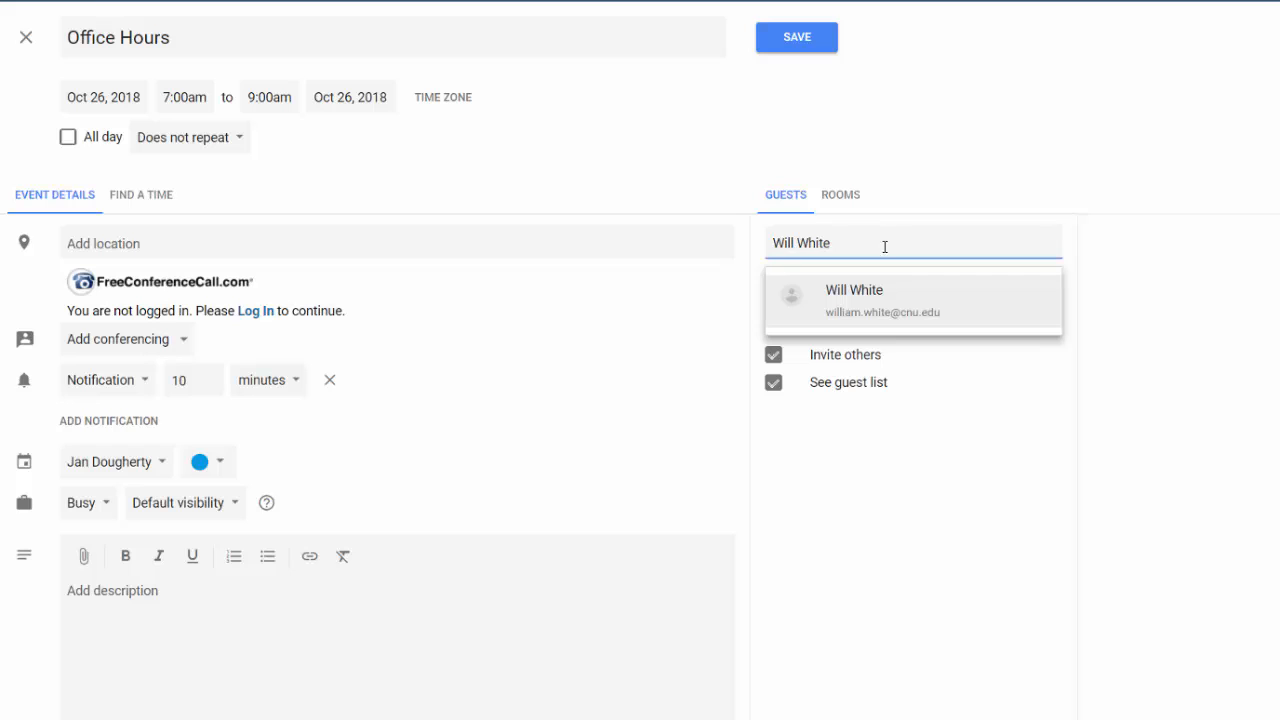
click(886, 294)
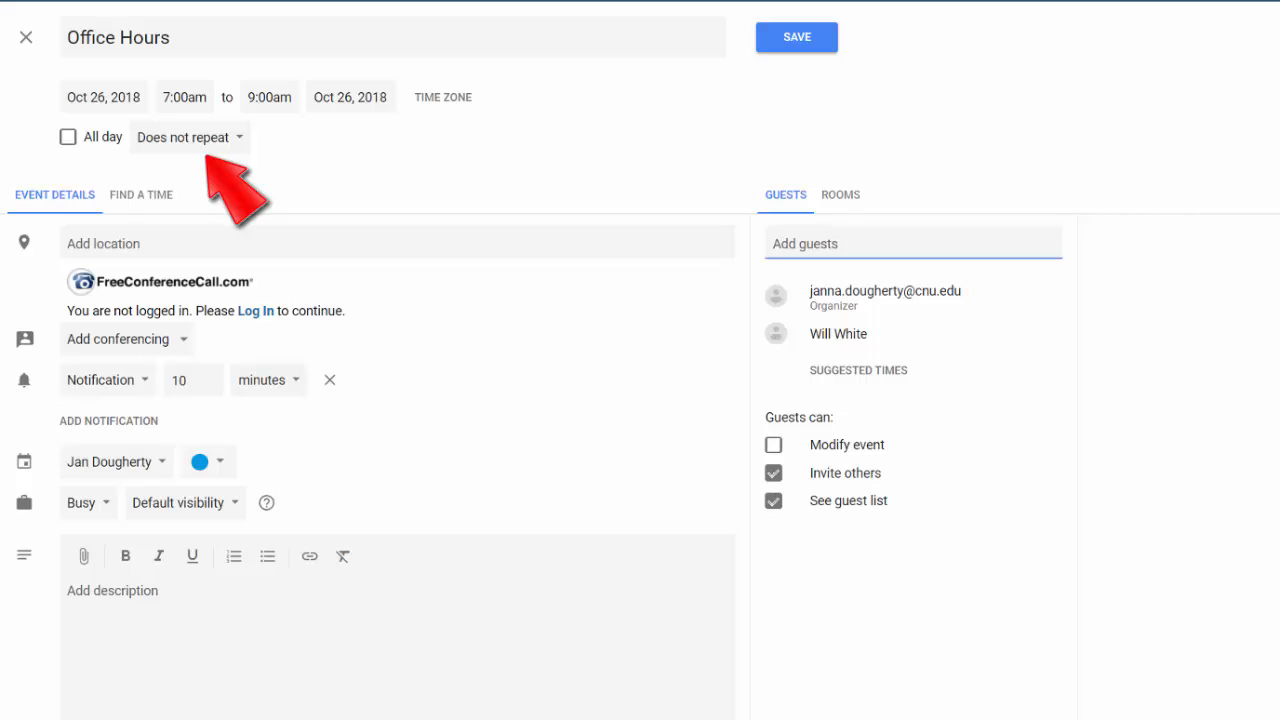
Step: Make Office Hours repeat every 3 weeks on Friday with a custom recurrence and save it
click(214, 150)
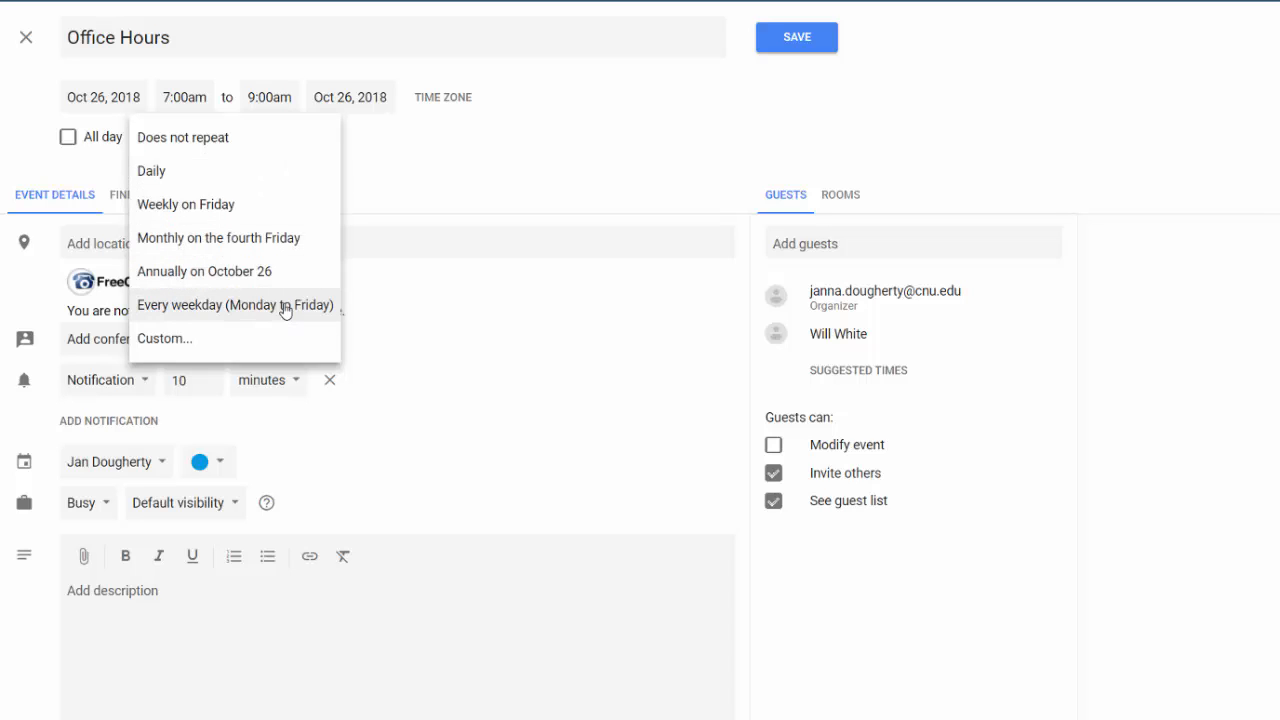
click(204, 341)
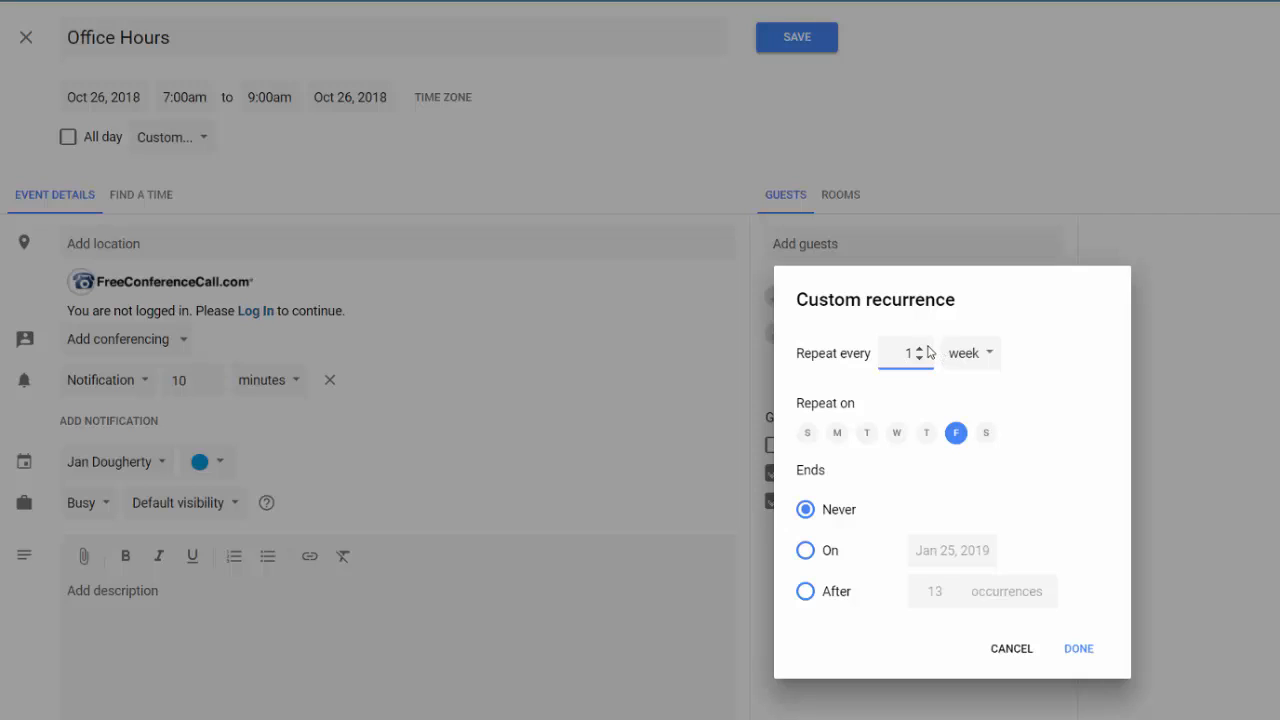
click(919, 349)
click(919, 349)
click(1091, 650)
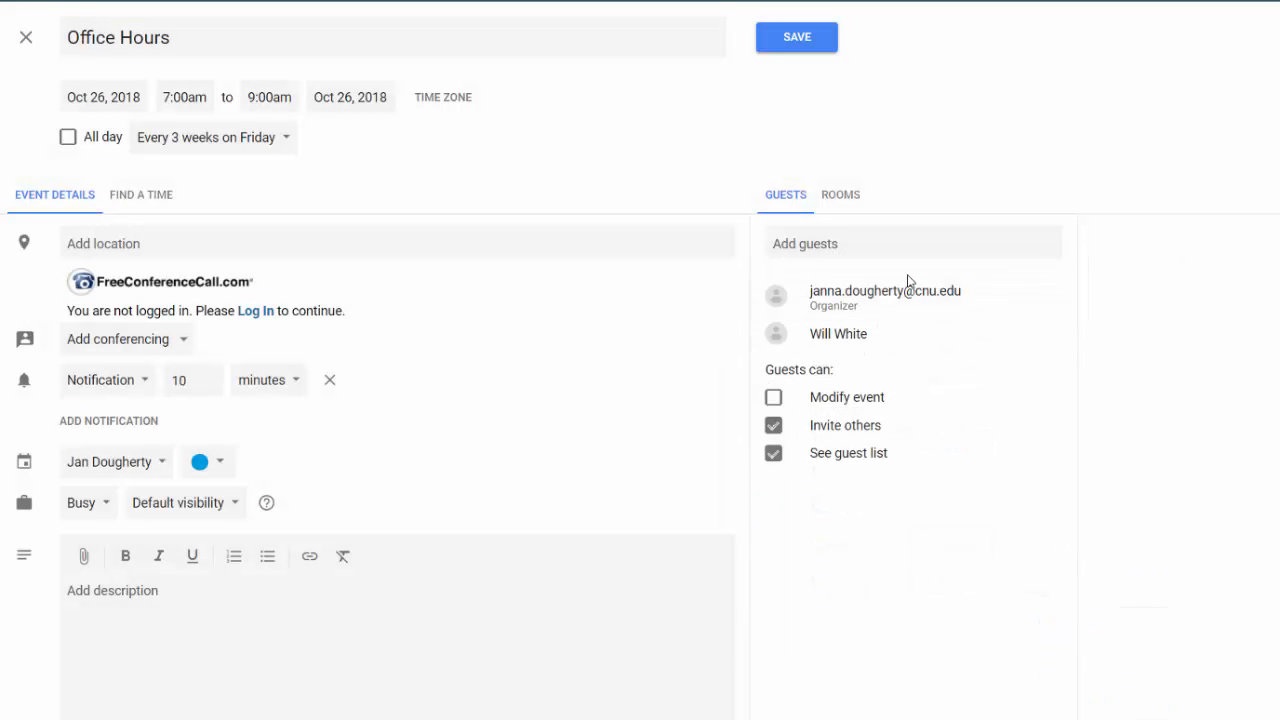
click(828, 37)
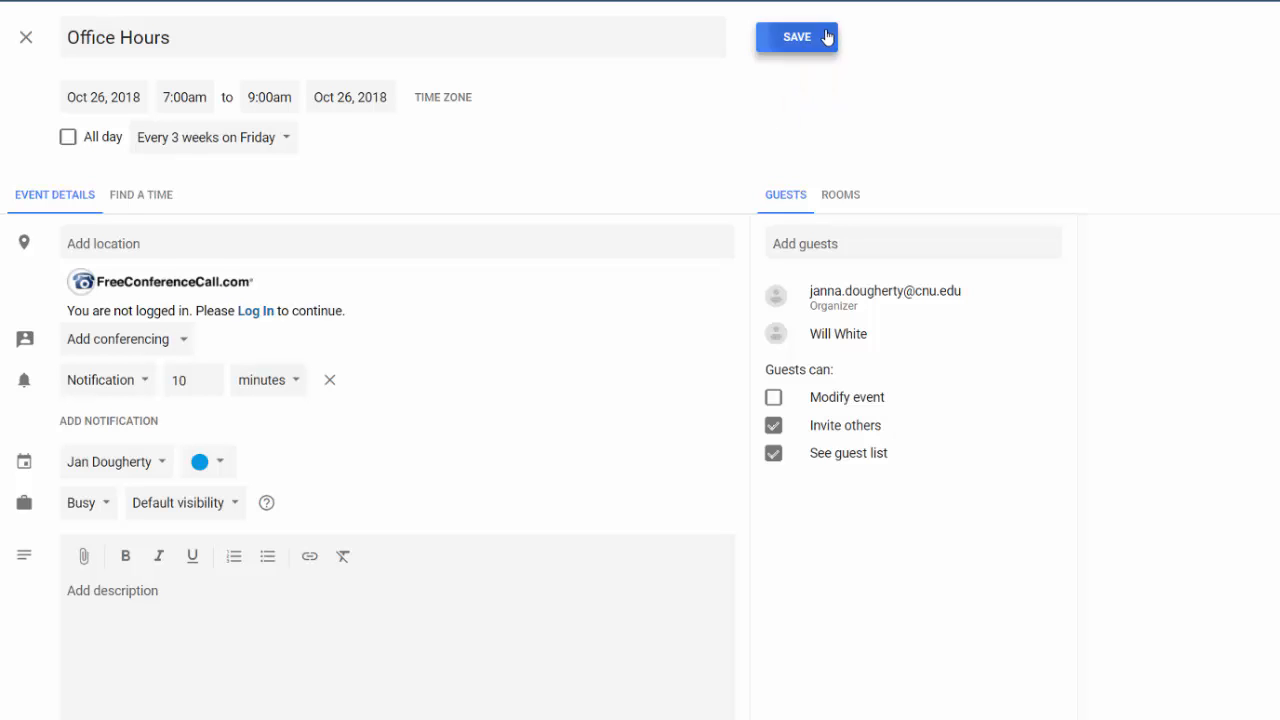